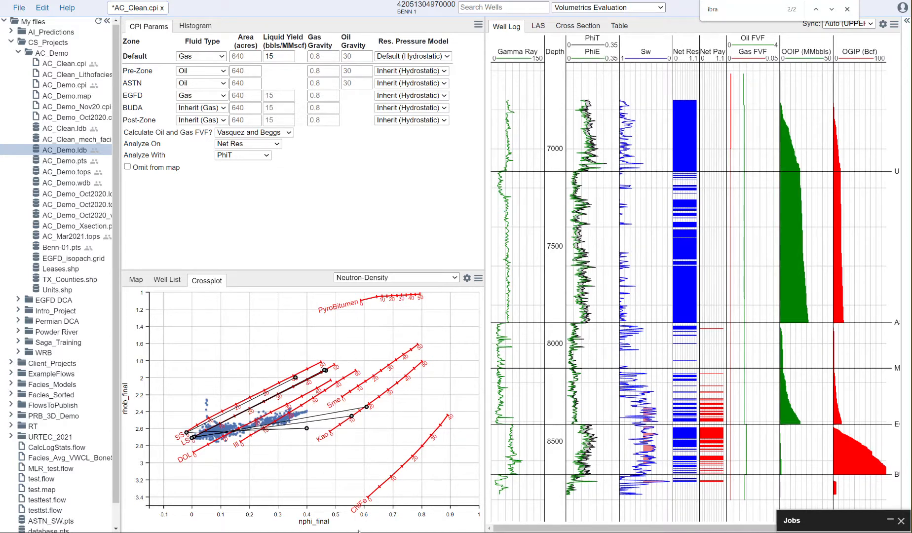
# - Start a well header upload into the AC_Demo folder using the WellHeads XY spreadsheet, with 1 header row
pyautogui.rightClick(51, 55)
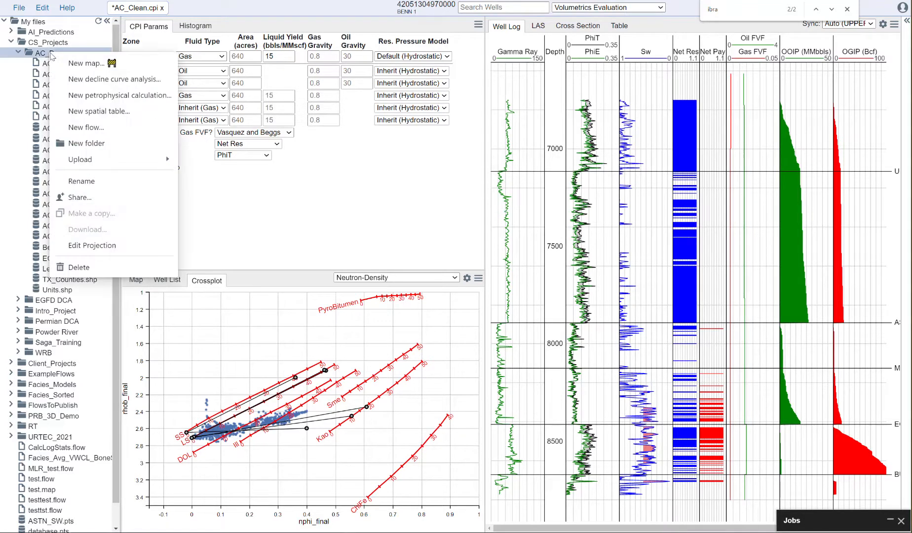
pyautogui.moveTo(111, 159)
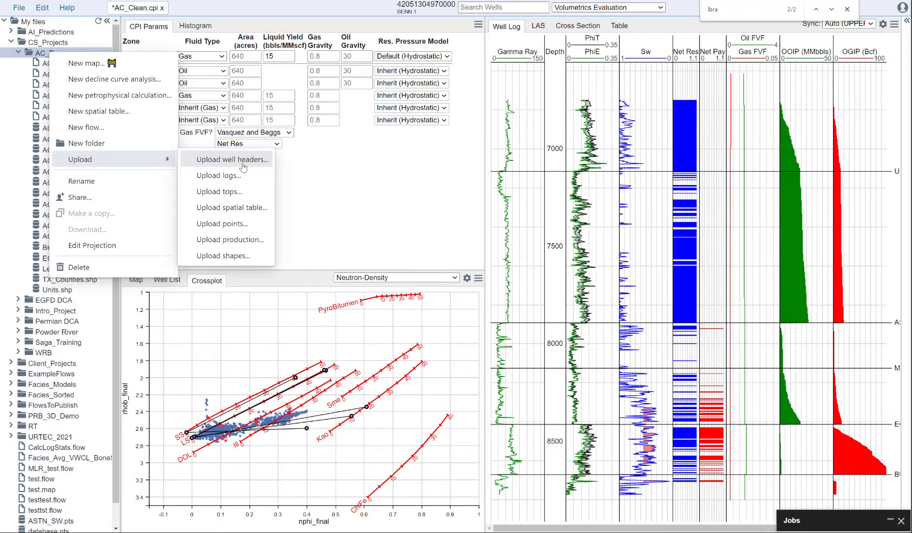
pyautogui.click(242, 165)
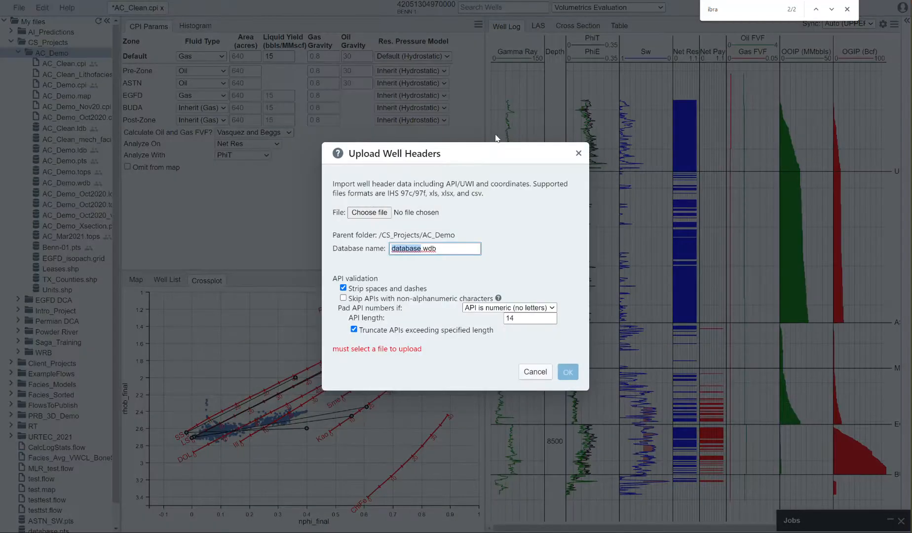
pyautogui.click(370, 212)
pyautogui.press('Escape')
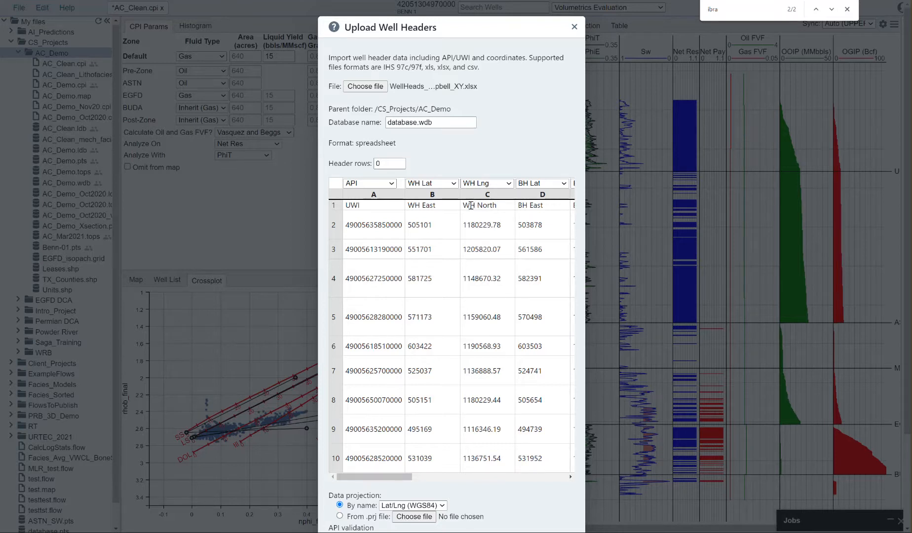
pyautogui.click(400, 161)
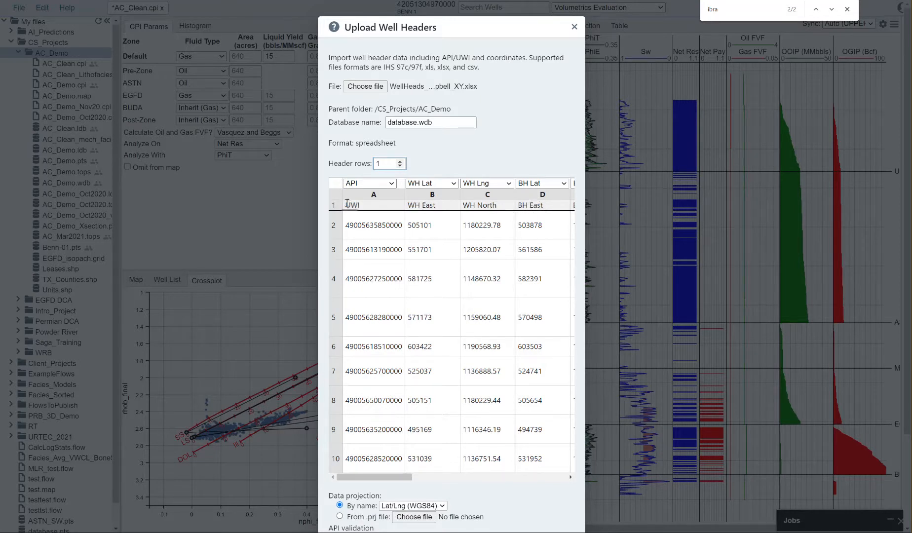
# - Define the well header data projection from the 3736.prj file
pyautogui.click(349, 518)
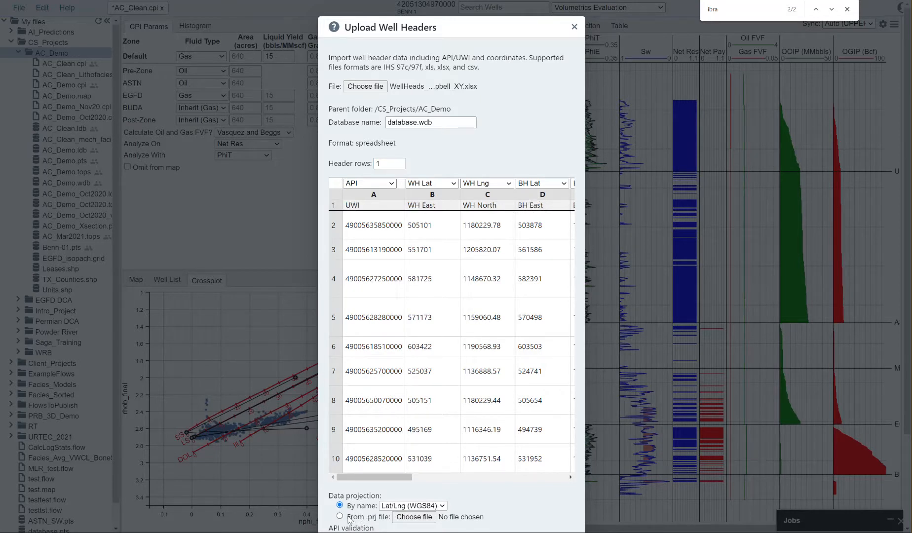
pyautogui.click(419, 517)
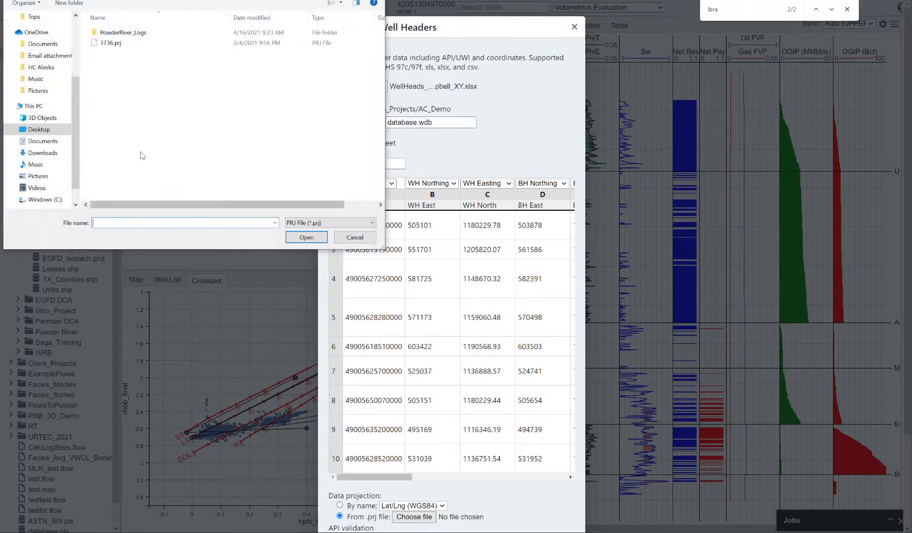
pyautogui.click(118, 42)
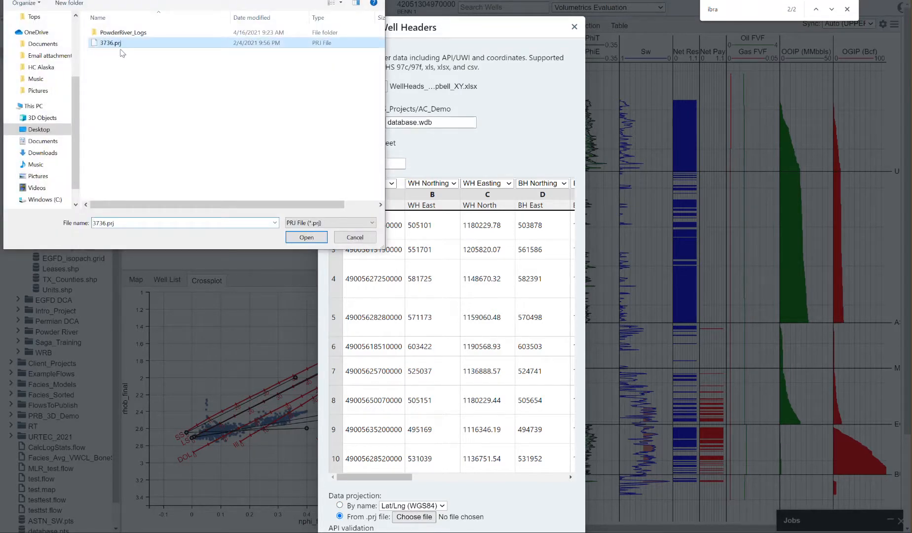
pyautogui.click(306, 237)
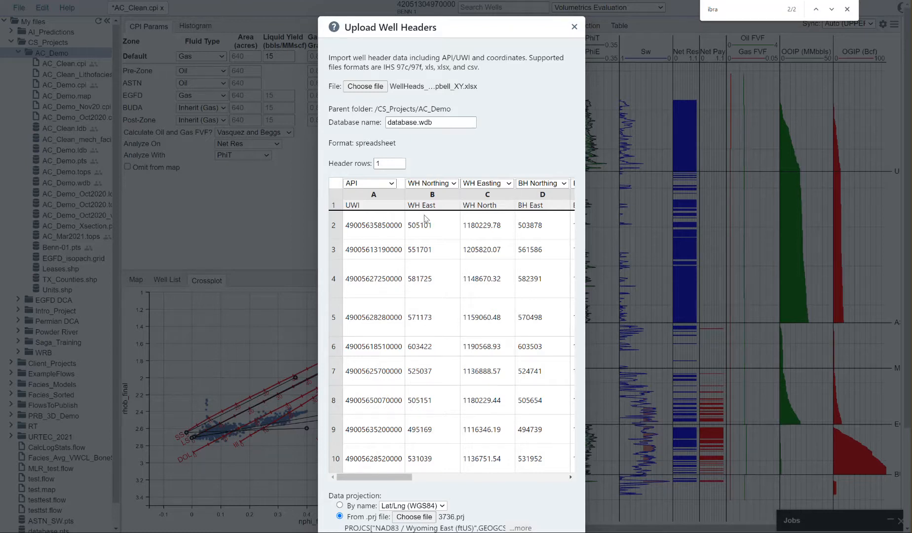
# - Map column B to WH Easting, column C to BH Northing, column D to BH Easting and column E to BH Northing
pyautogui.click(445, 184)
pyautogui.click(444, 224)
pyautogui.click(493, 184)
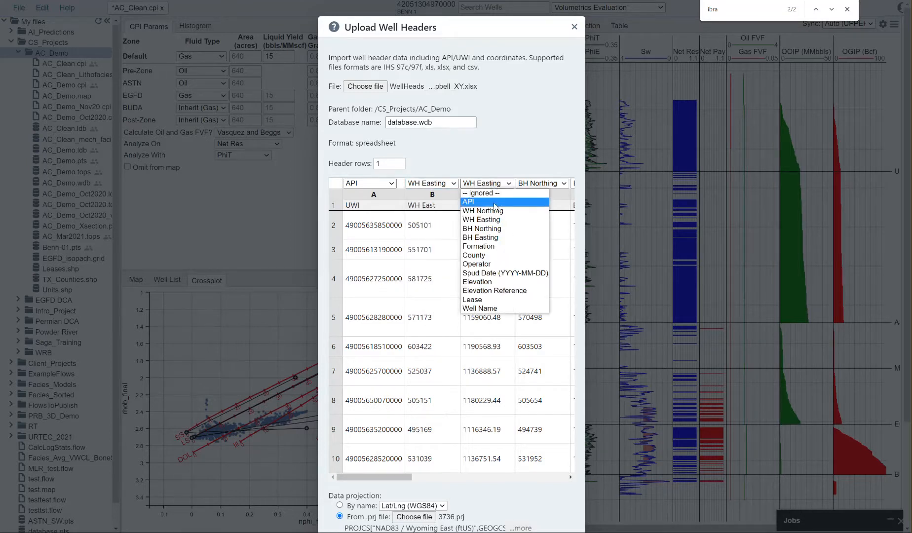
pyautogui.click(498, 232)
pyautogui.click(551, 184)
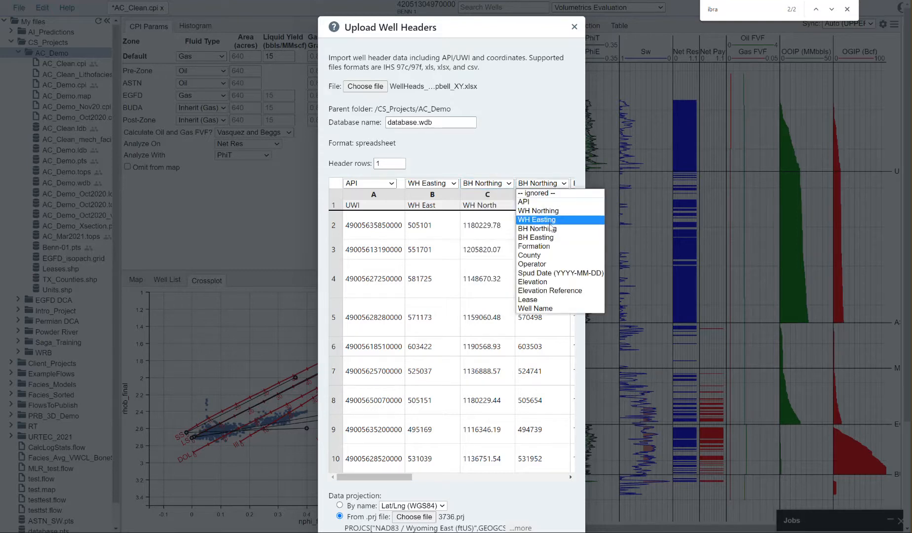
pyautogui.click(552, 237)
pyautogui.click(574, 186)
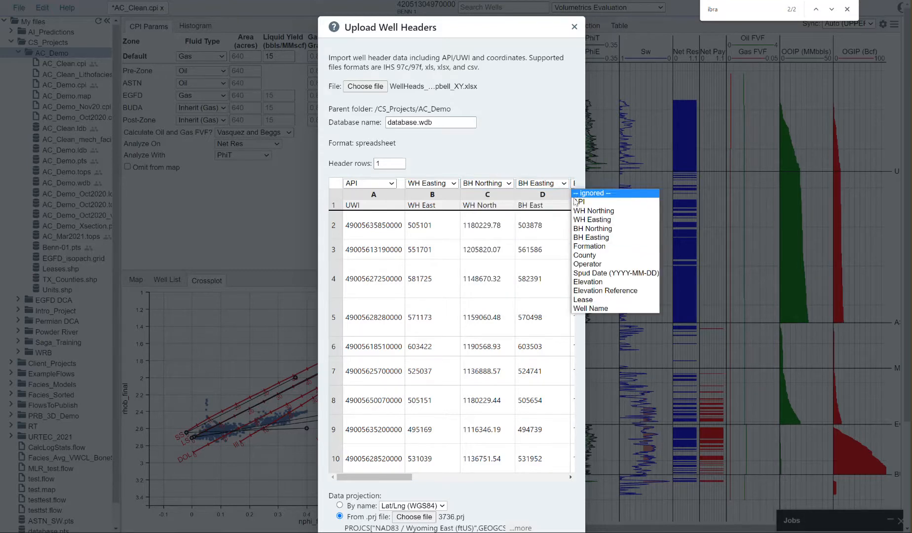
pyautogui.click(589, 229)
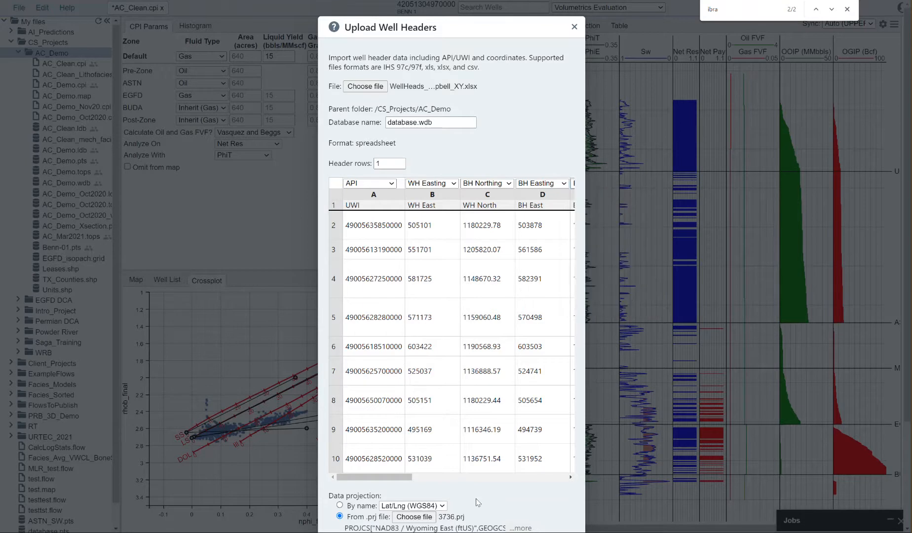
# - Remap column C to WH Northing and submit the well header upload
pyautogui.scroll(-3, 478, 502)
pyautogui.moveTo(394, 347); pyautogui.dragTo(438, 345)
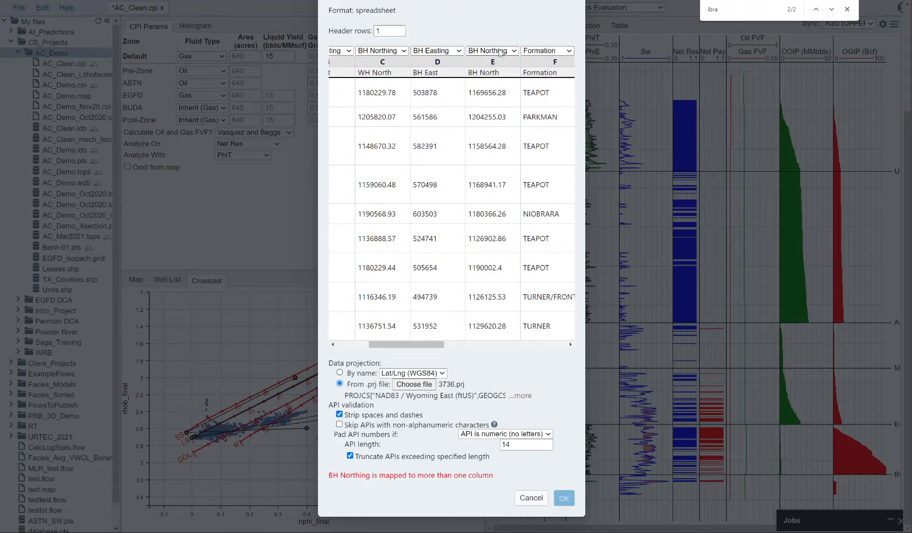
pyautogui.click(382, 50)
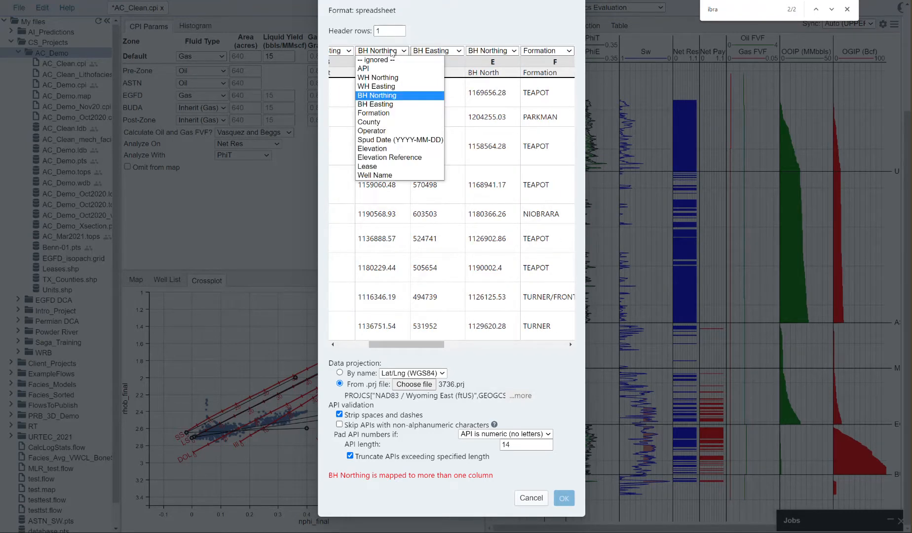
pyautogui.click(390, 78)
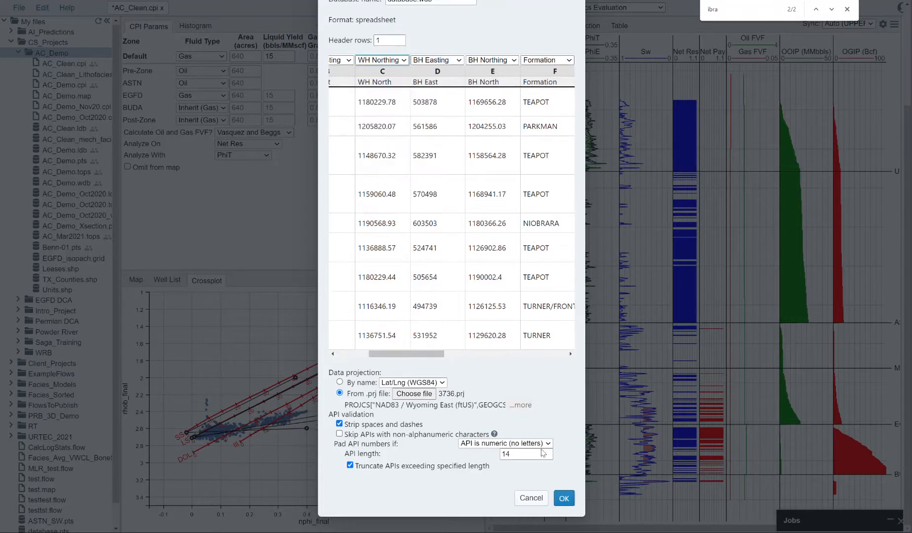
pyautogui.click(563, 498)
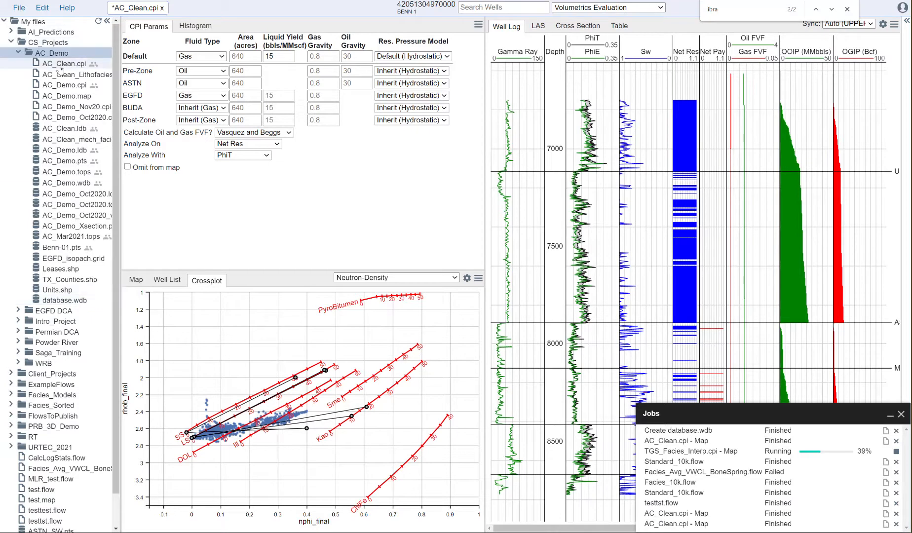
# - Review the imported well locations in database.wdb and close the file
pyautogui.click(64, 300)
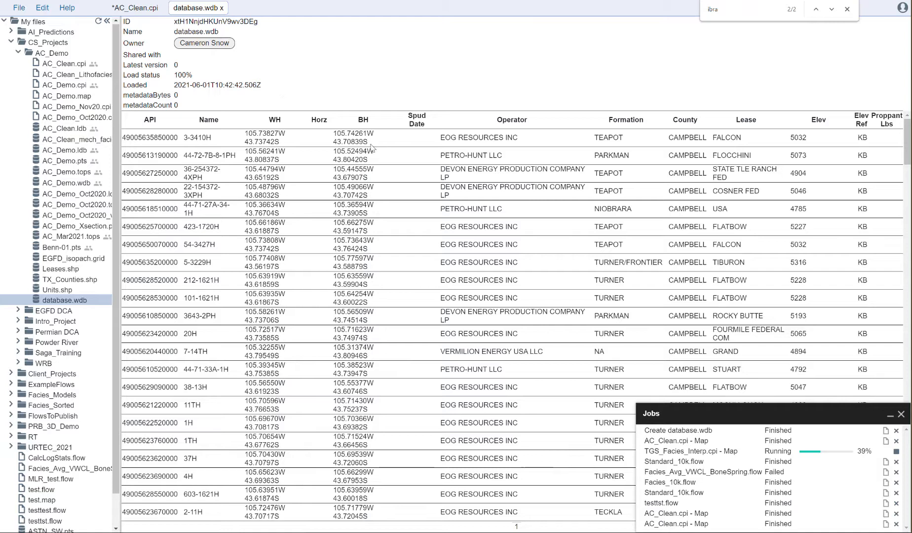
pyautogui.scroll(-2, 120, 255)
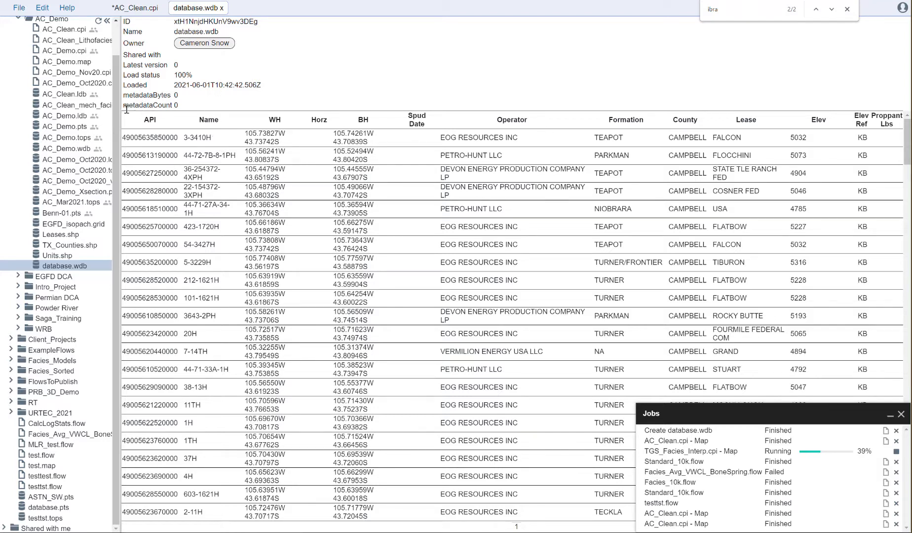
pyautogui.click(222, 9)
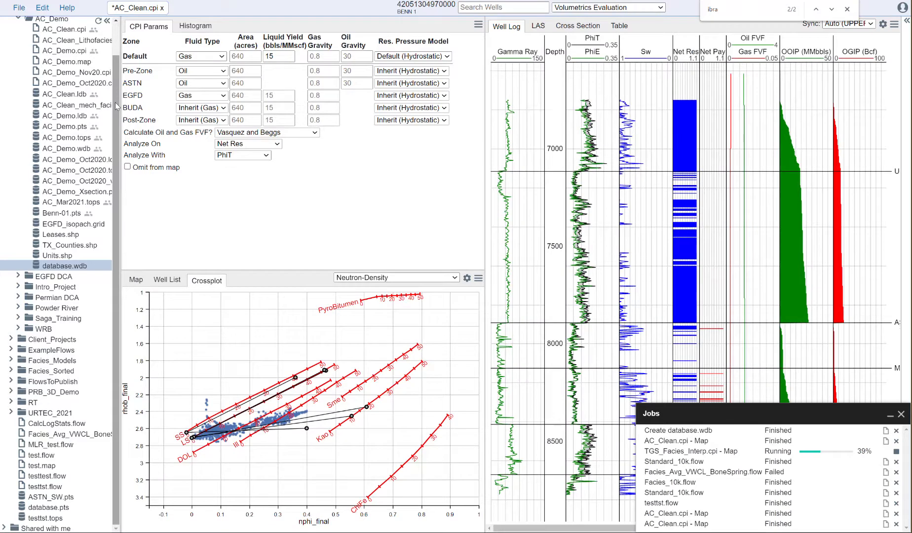
# - Create a new projection file in the AC_Demo folder and set its data projection source to a .prj file
pyautogui.moveTo(116, 104); pyautogui.dragTo(123, 29)
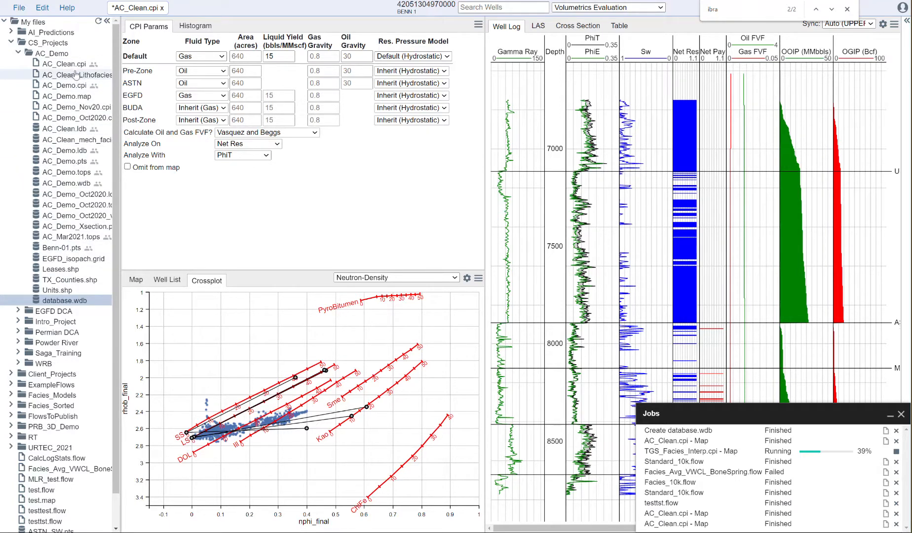
pyautogui.rightClick(57, 54)
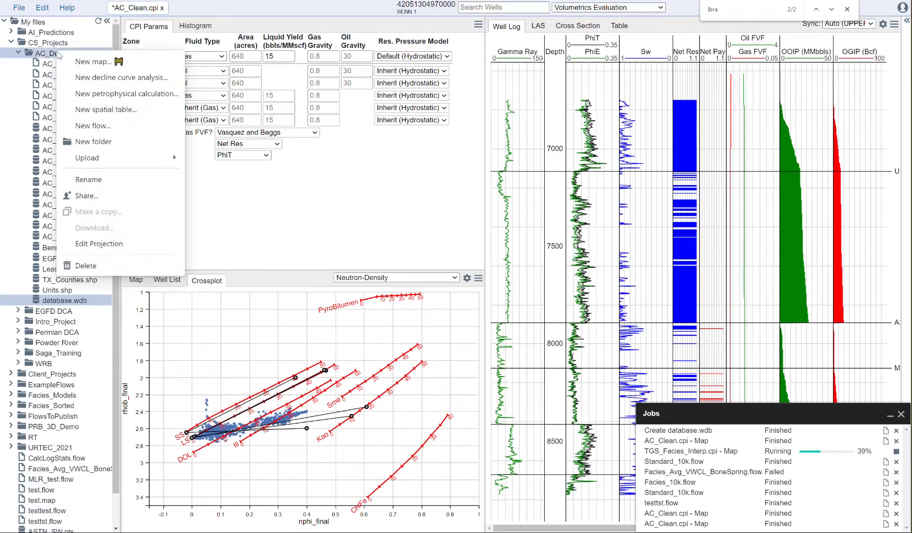
pyautogui.click(132, 244)
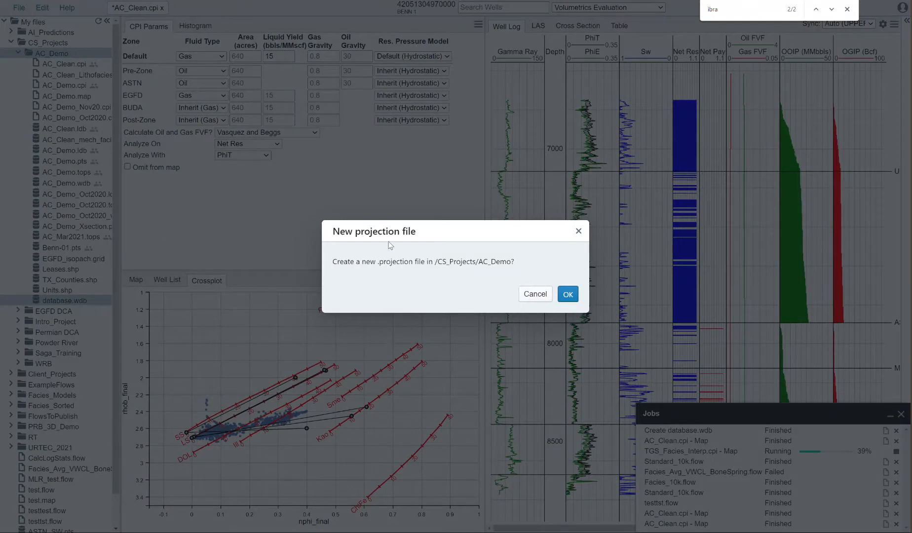
pyautogui.click(568, 295)
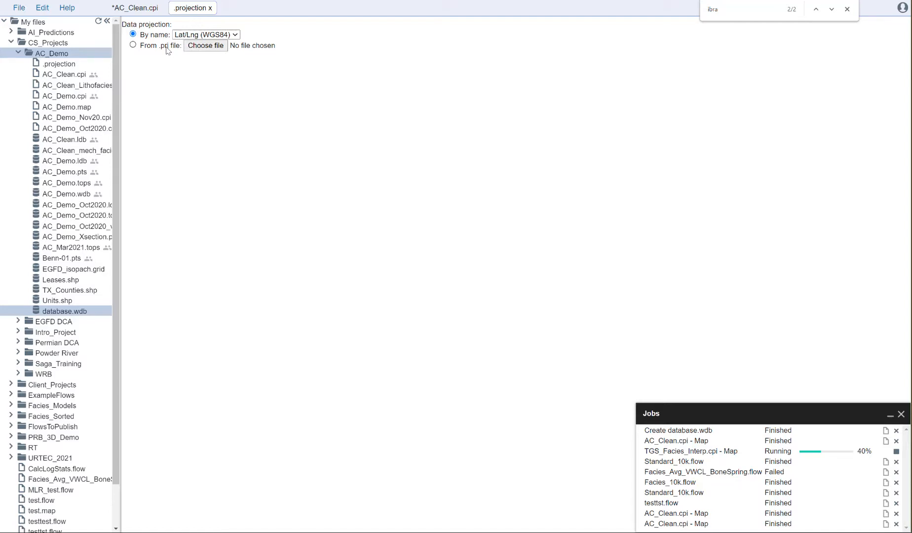
pyautogui.click(152, 48)
# - Switch to the Spatial Reference website, search for "texas", and download the .PRJ file for EPSG:3674, Texas South Central (ftUS)
pyautogui.click(185, 0)
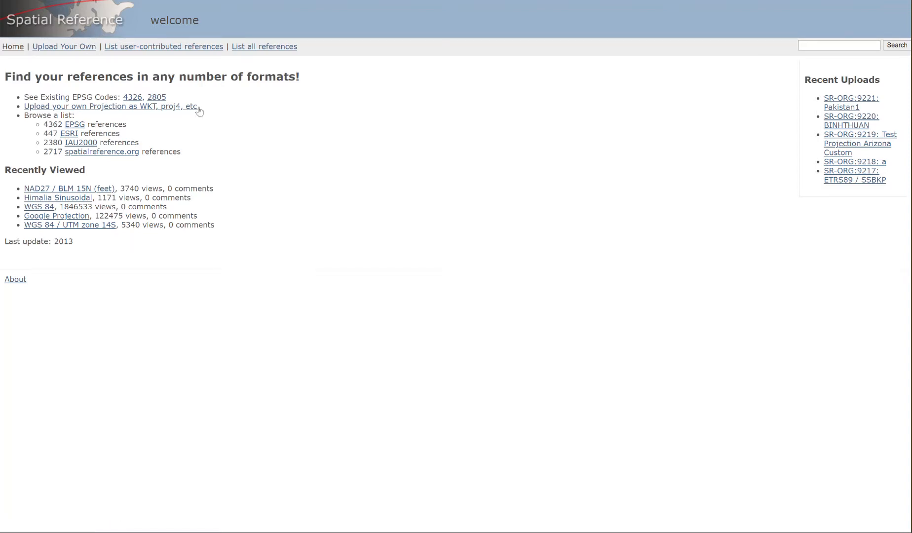
pyautogui.click(861, 46)
pyautogui.write('texas')
pyautogui.press('Return')
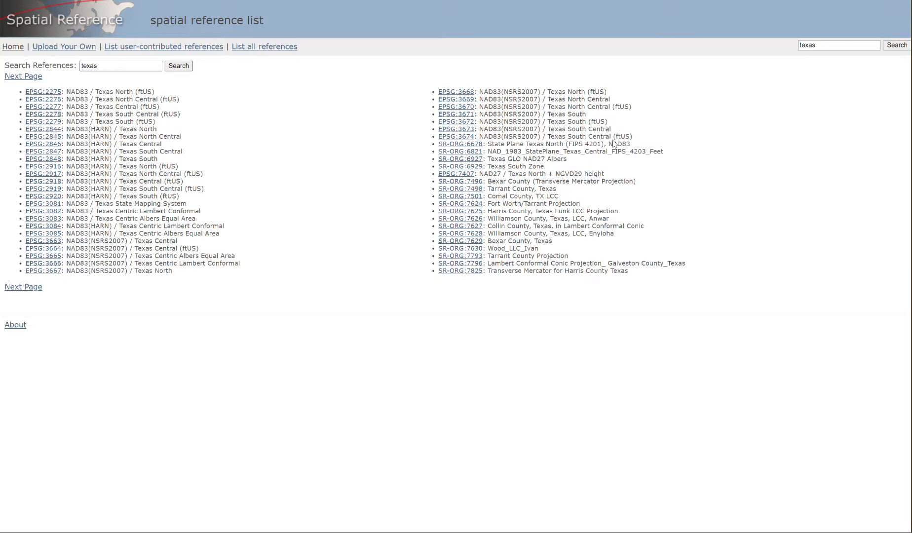
pyautogui.click(458, 138)
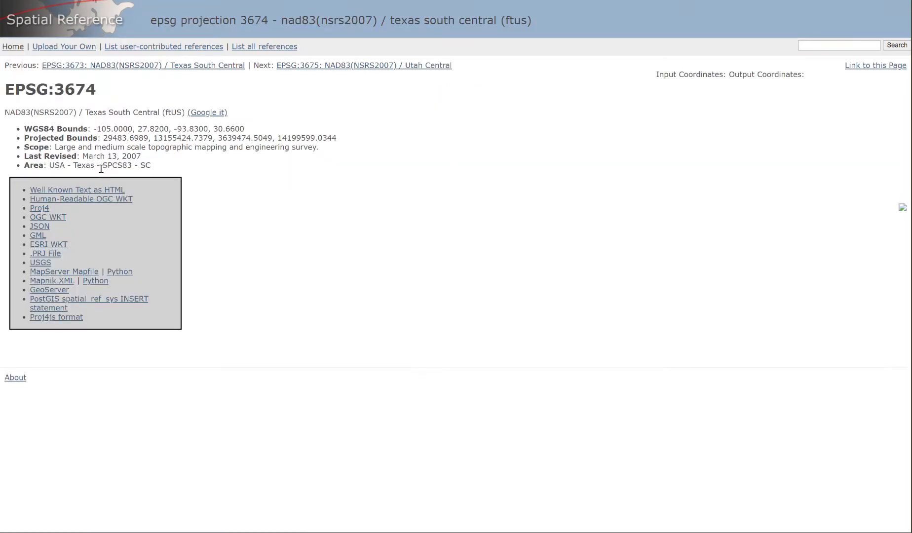
pyautogui.click(44, 254)
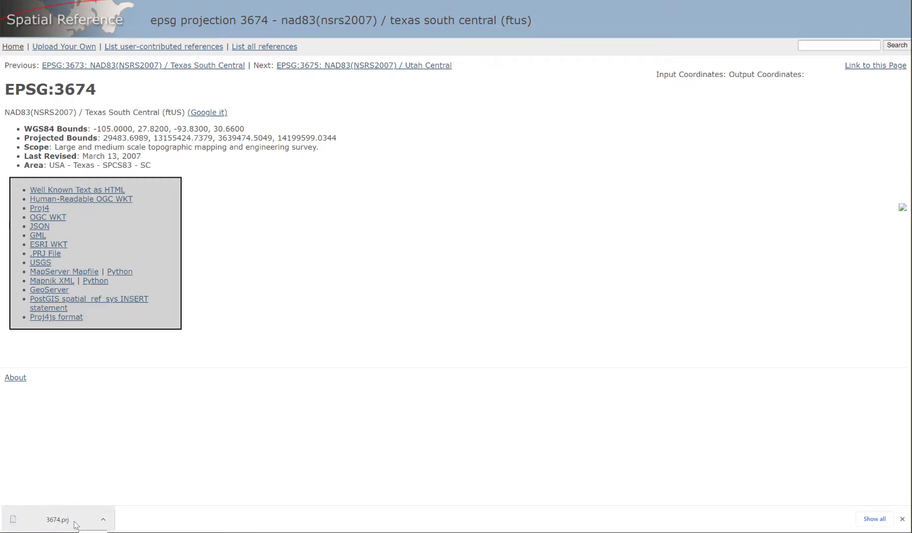
# - Return to the AC_Demo projection file, load 3674.prj, show its full definition, and save the file
pyautogui.click(89, 1)
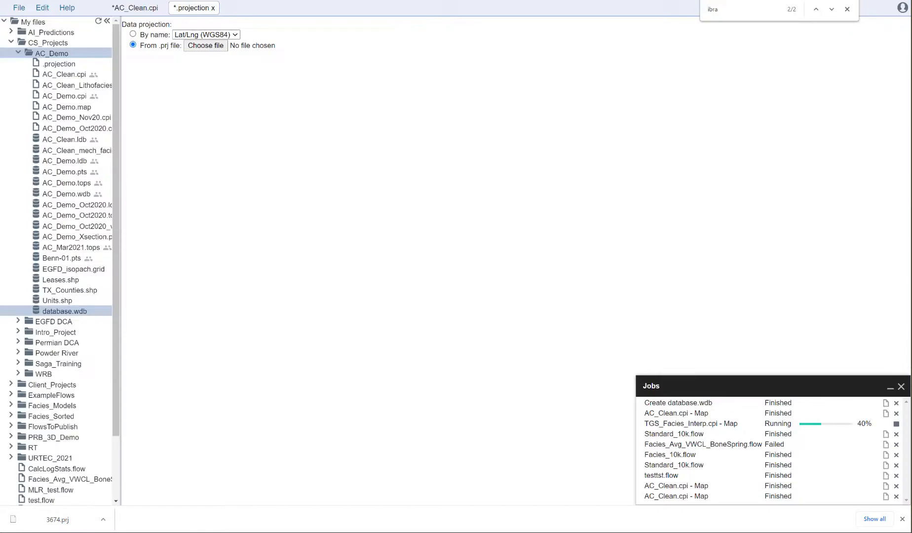
pyautogui.click(206, 48)
pyautogui.press('Escape')
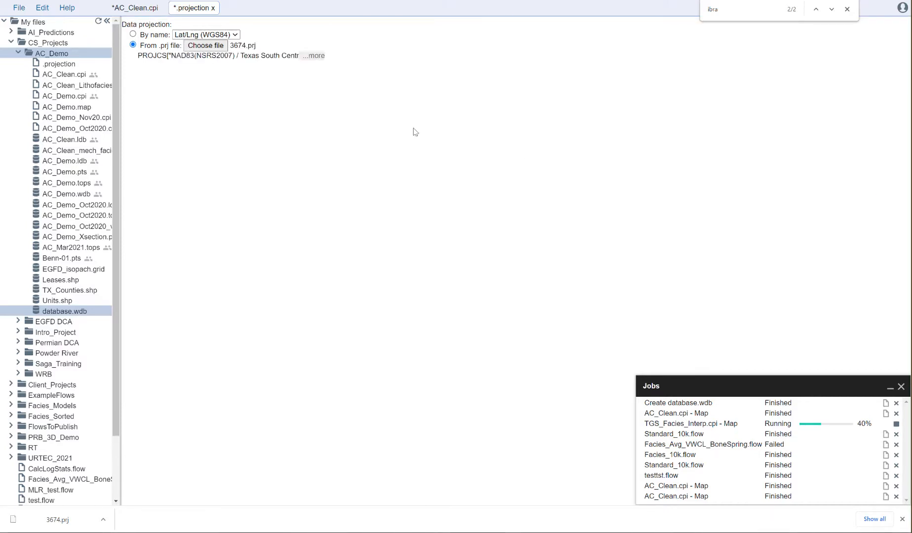
pyautogui.click(314, 57)
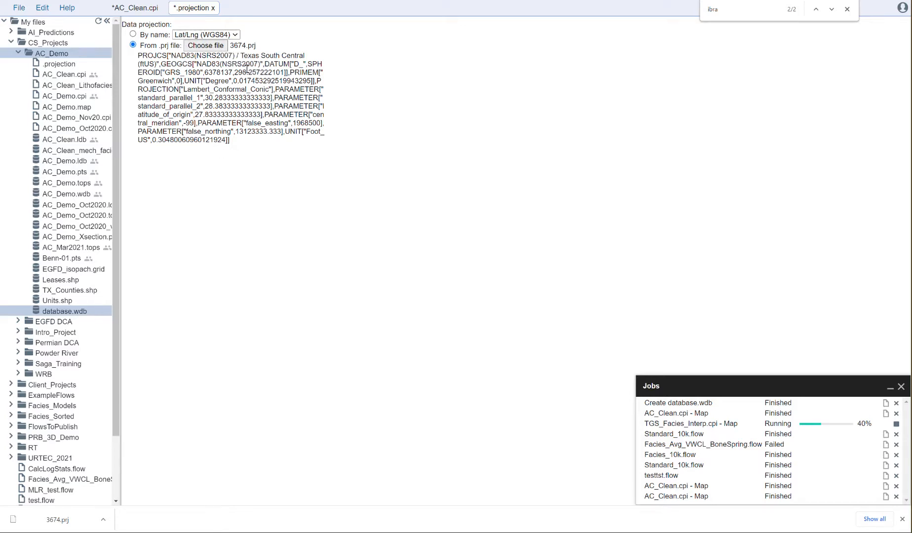
pyautogui.hotkey('ctrl', 's')
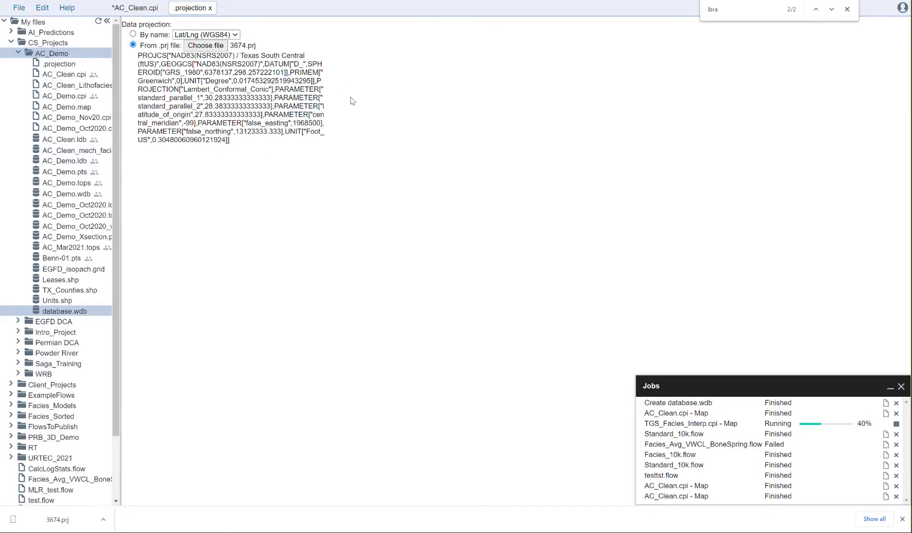